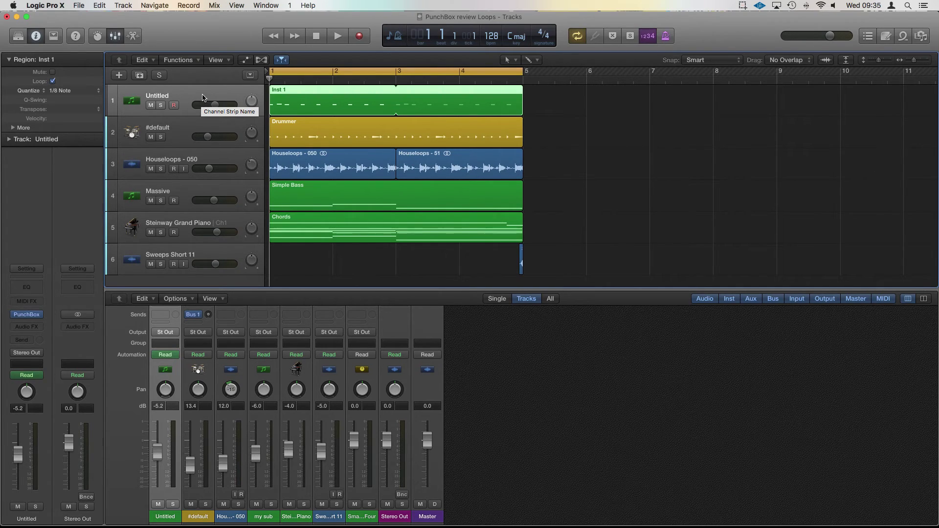
Open the PunchBox instrument on the Untitled track, reposition its window and play a short stretch of the loop
left_click(28, 316)
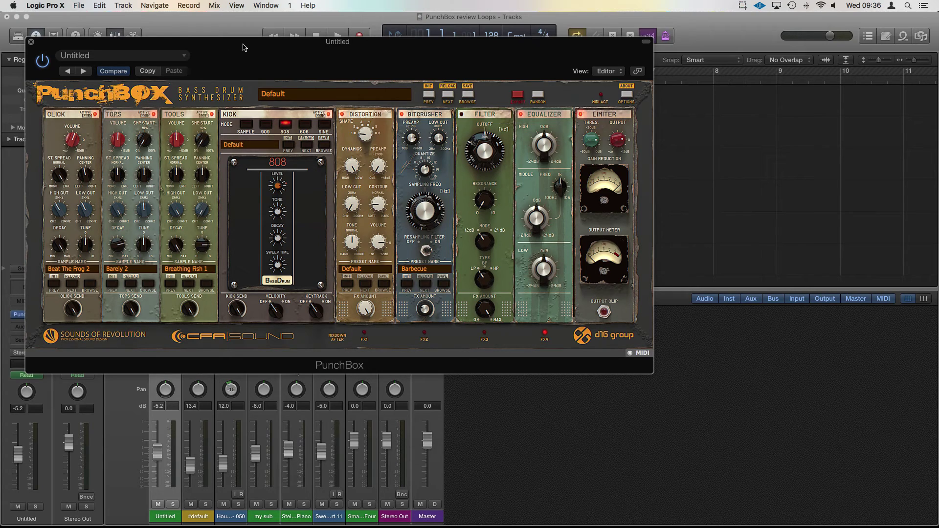
left_click_drag(243, 47, 383, 72)
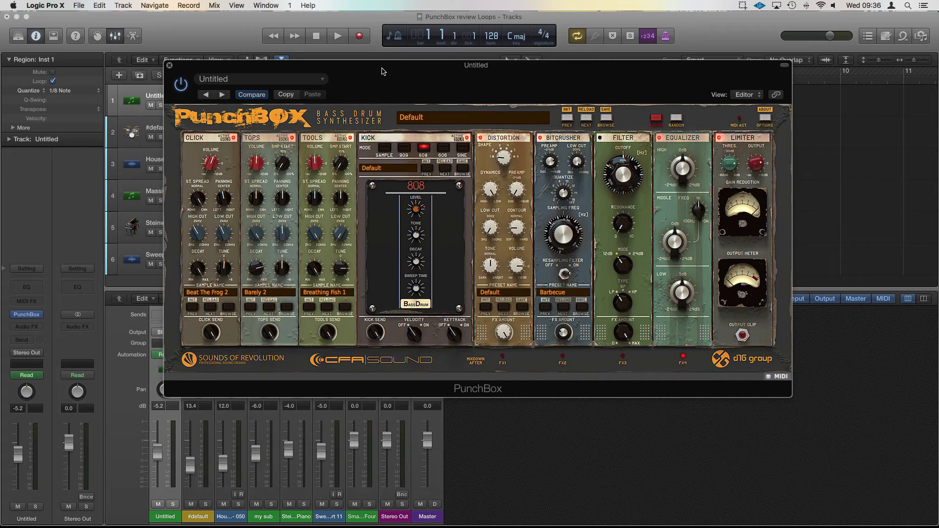
key("space")
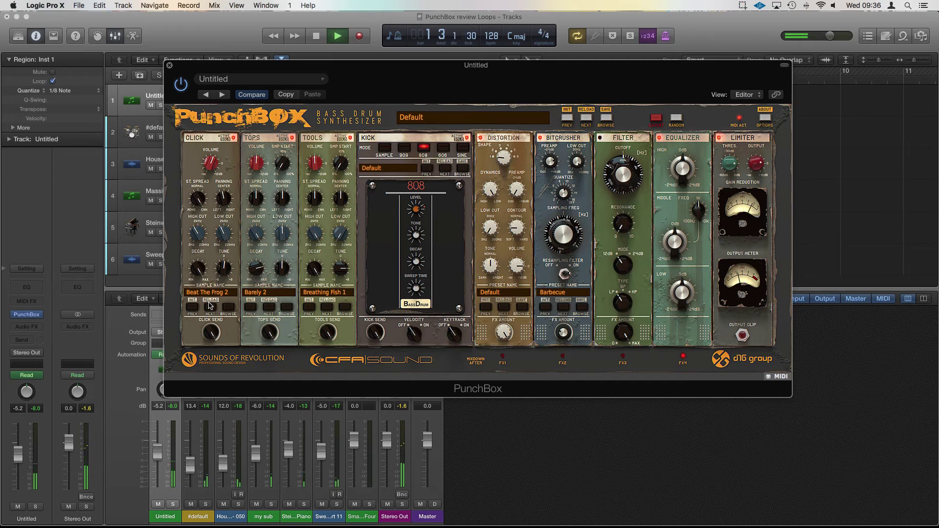
key("space")
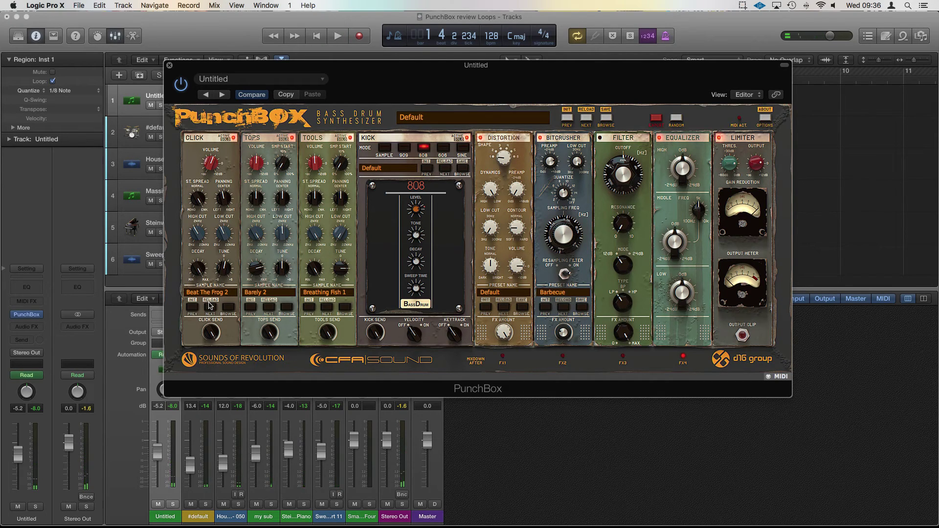
Move the PunchBox window aside to reveal the arrangement, and place it back beside the track headers
left_click(244, 78)
left_click(244, 77)
left_click_drag(243, 66, 479, 291)
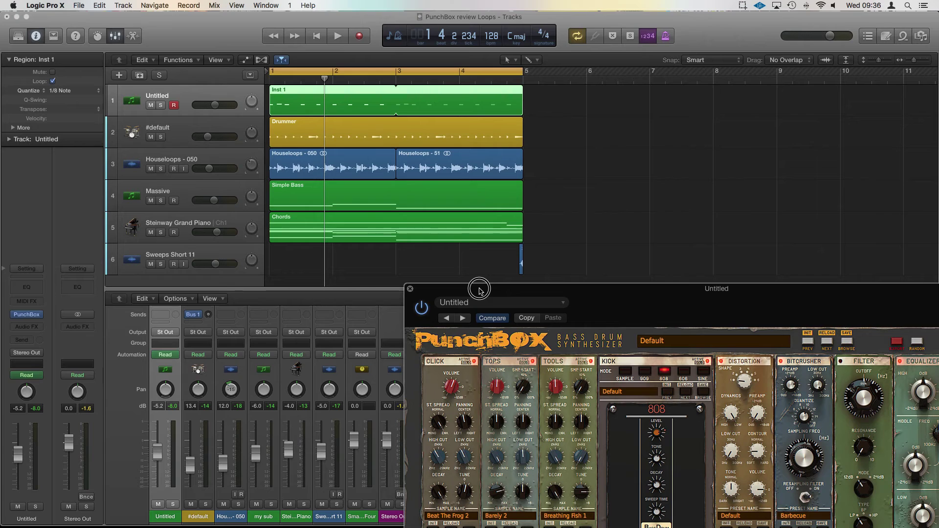
left_click_drag(479, 291, 310, 73)
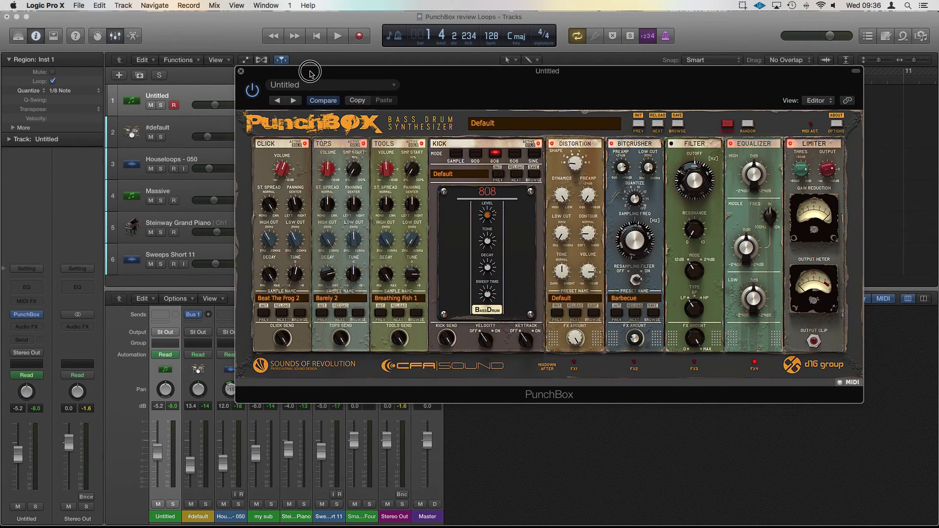
Solo the Untitled PunchBox track and listen to the kick part on its own
left_click(162, 106)
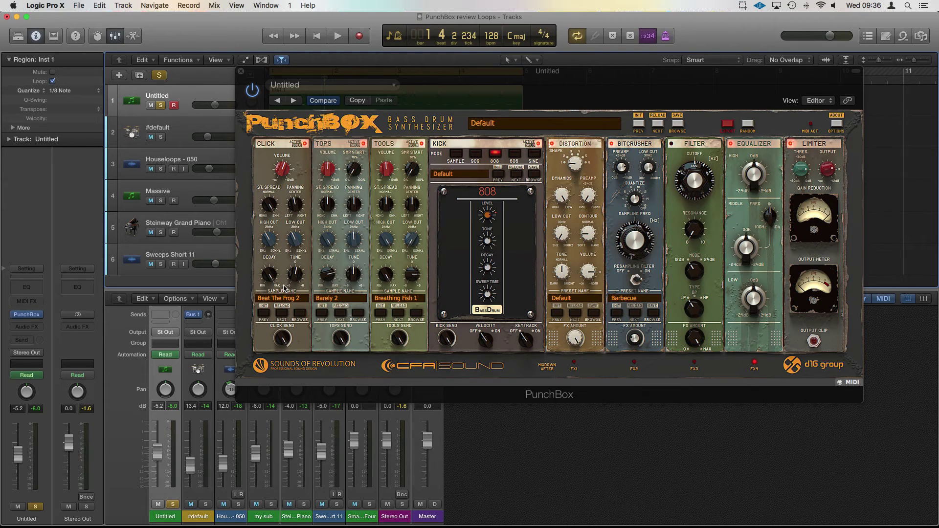
key("space")
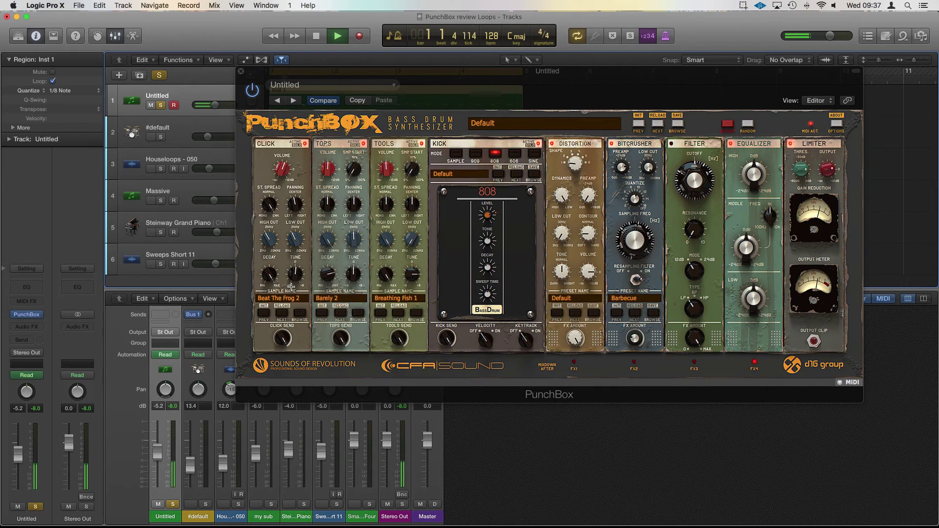
key("space")
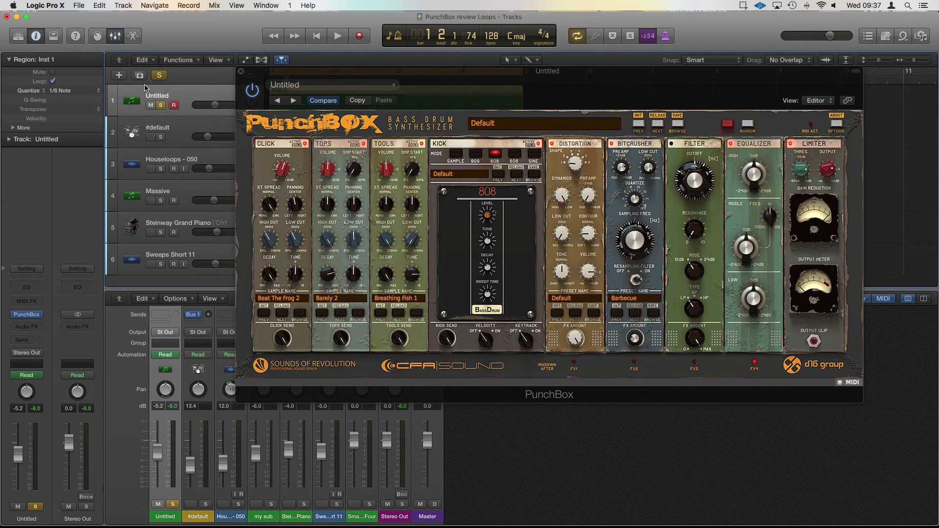
Clear the solo and listen to the kick within the full mix
left_click(163, 78)
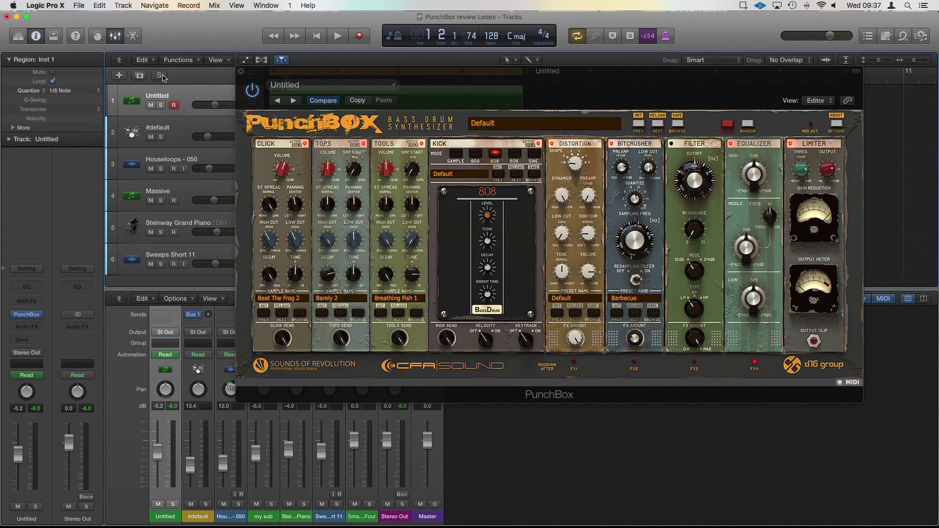
key("space")
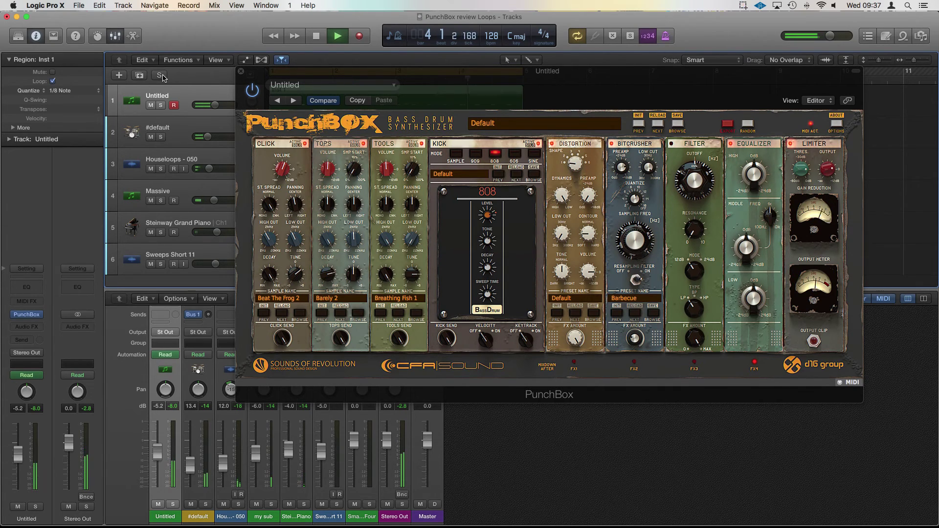
key("space")
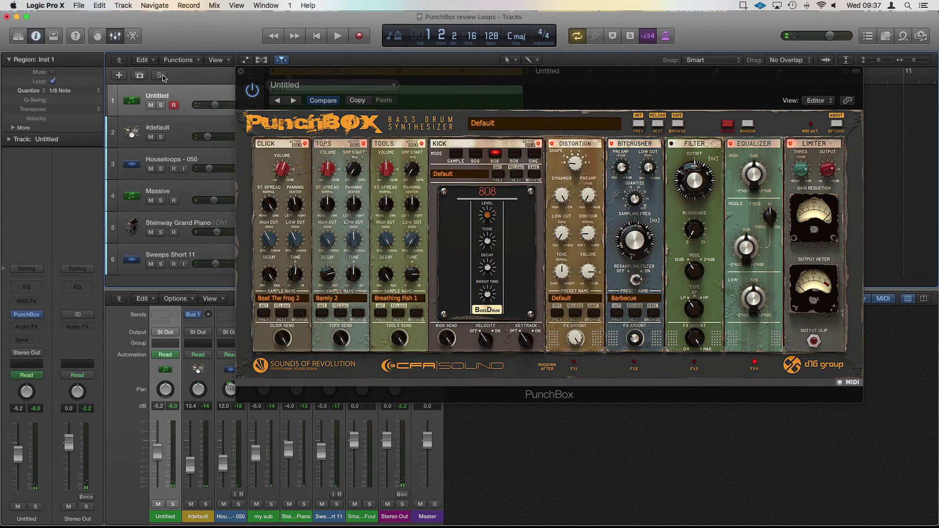
Solo the Untitled track again, and switch off PunchBox's Kick and Tools modules to audition the remaining layers
left_click(161, 105)
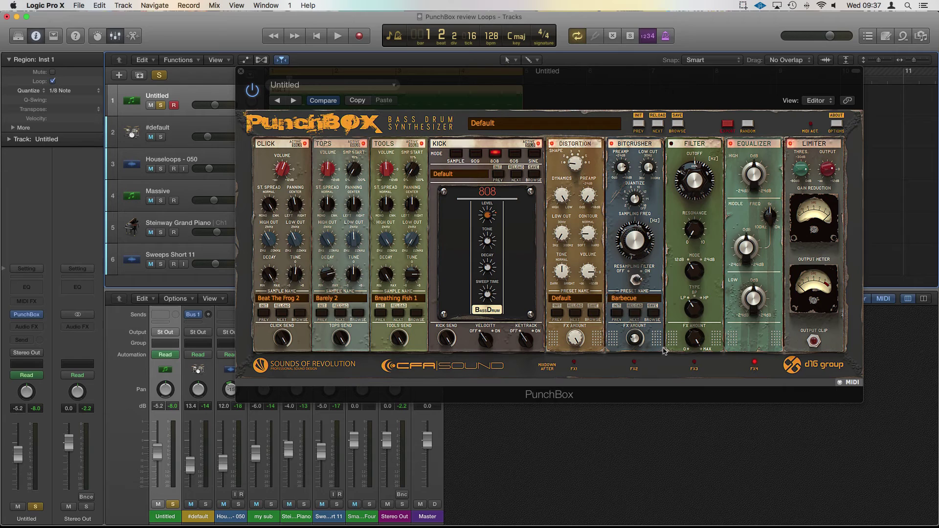
mouse_move(657, 341)
left_mouse_down()
mouse_move(685, 326)
mouse_move(603, 322)
mouse_move(785, 342)
mouse_move(645, 347)
mouse_move(832, 377)
mouse_move(734, 343)
mouse_move(612, 335)
mouse_move(672, 338)
mouse_move(657, 342)
left_mouse_up()
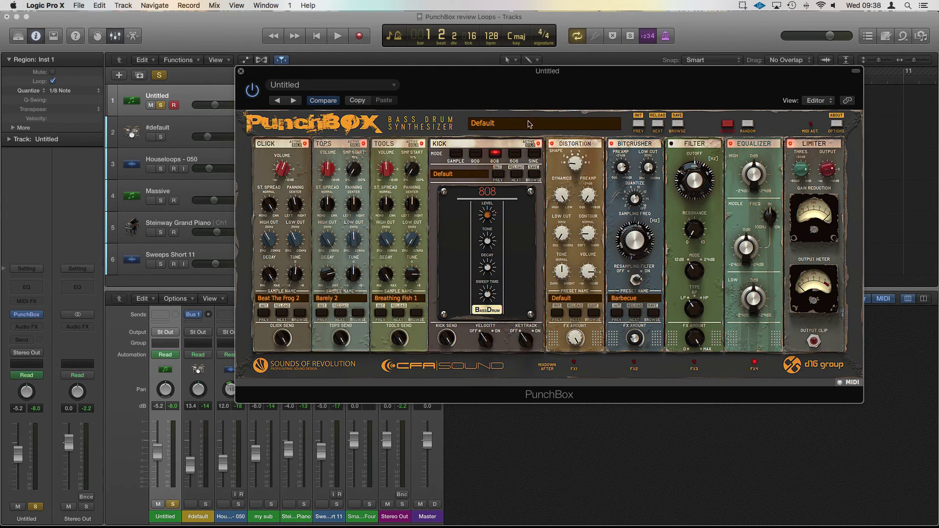
left_click(538, 144)
left_click(421, 144)
key("space")
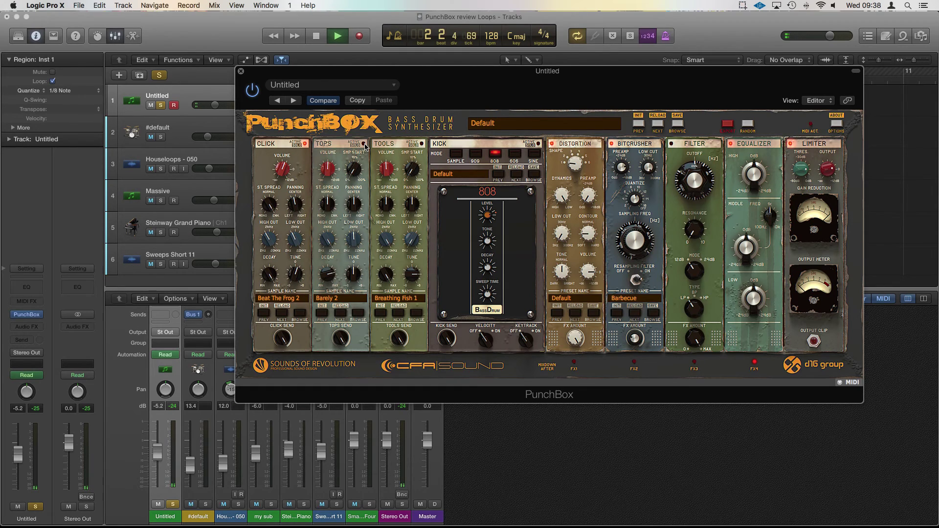
key("space")
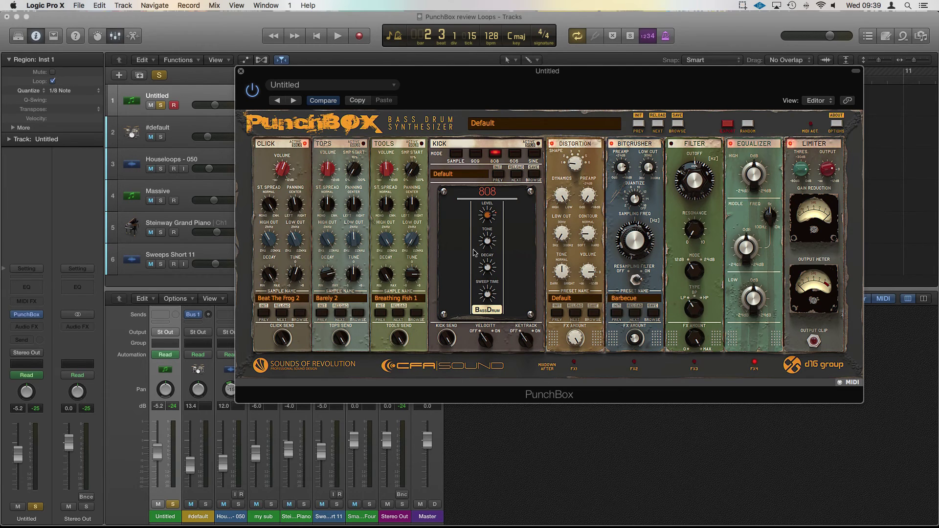
Audition successive Click samples up to Claves Lo during playback and vary the Click module's cut filters
mouse_move(356, 284)
key("space")
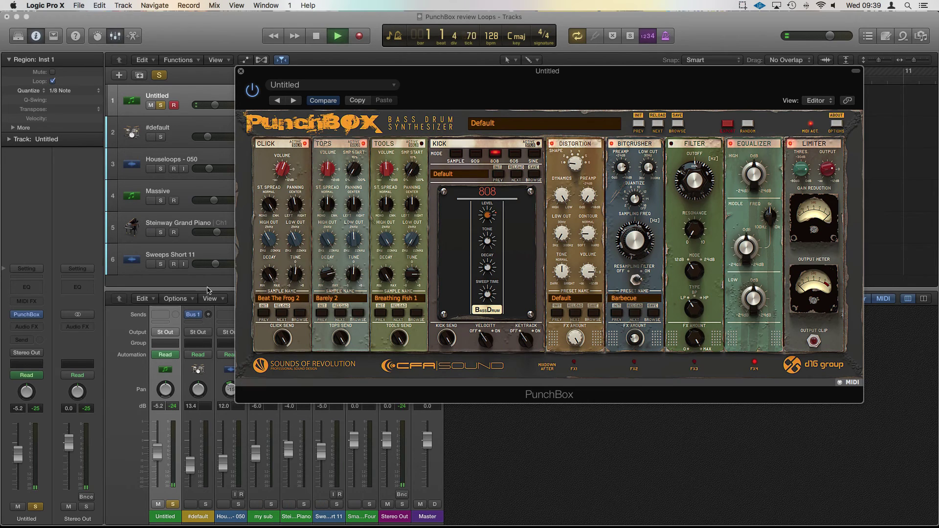
left_click(282, 313)
left_click(283, 314)
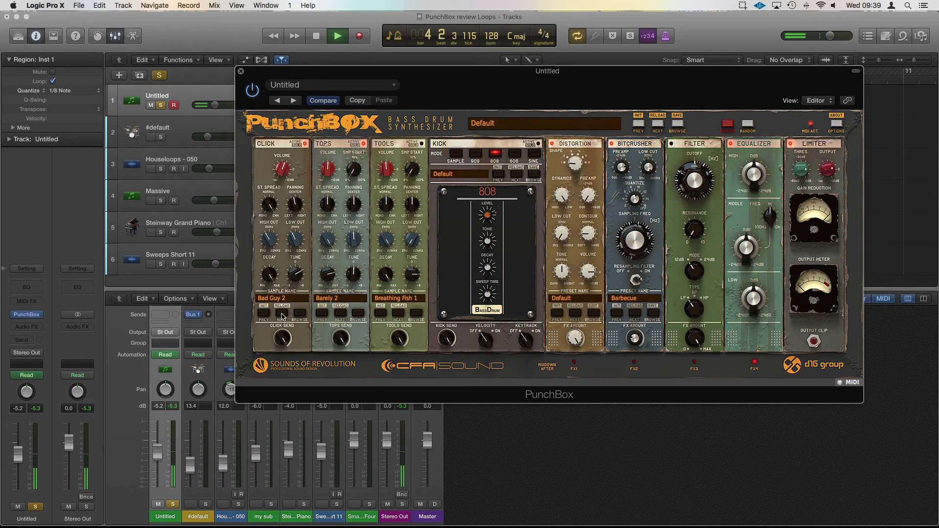
left_click(281, 314)
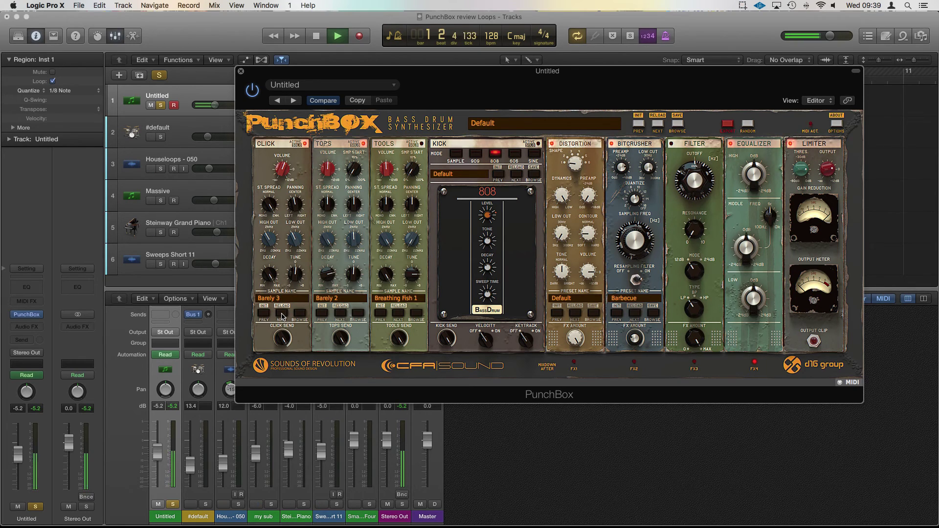
left_click(282, 314)
left_click(282, 314)
left_click(281, 314)
left_click(282, 314)
left_click(281, 314)
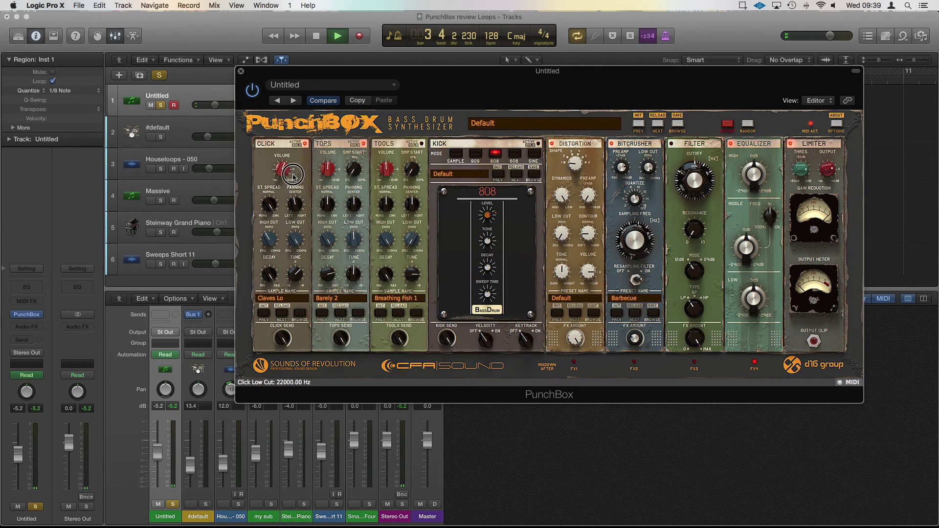
scroll(272, 244, "up", 5)
key("space")
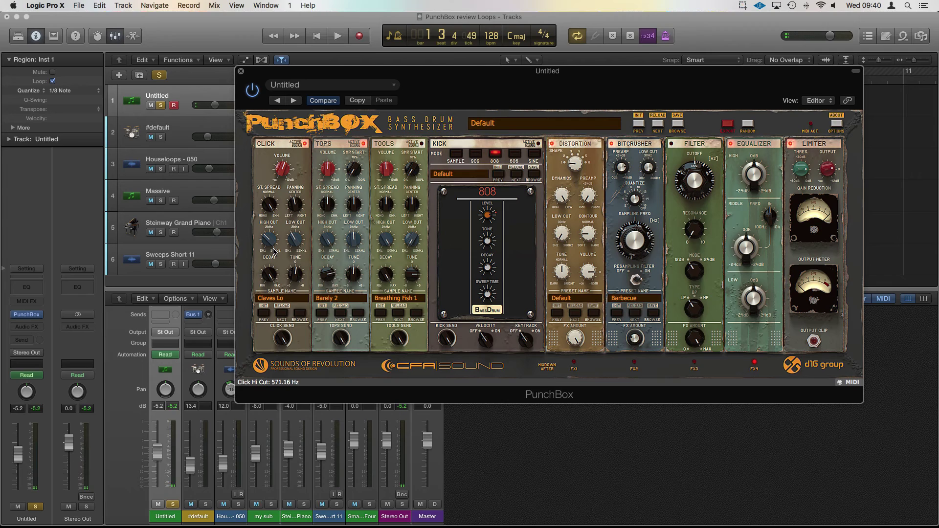
Browse the Click sample library and load Beat The Frog 2
left_click(299, 314)
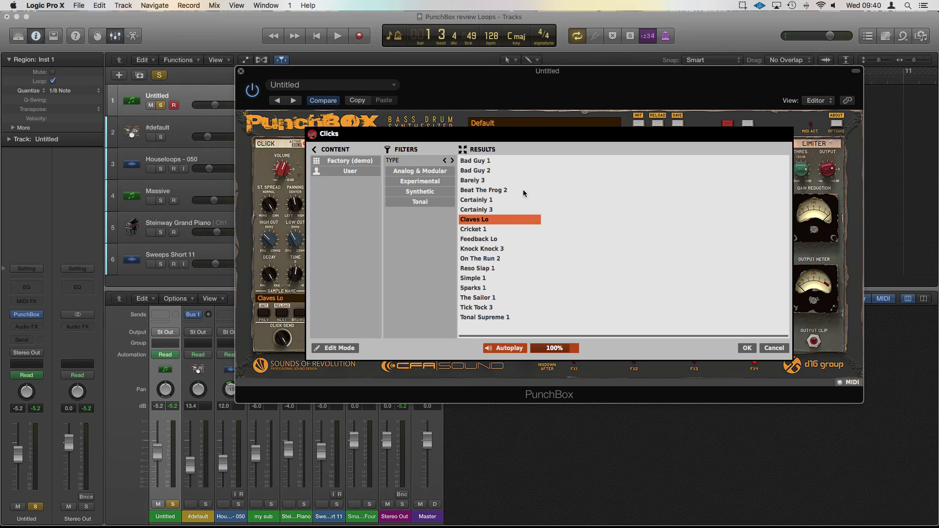
left_click(501, 191)
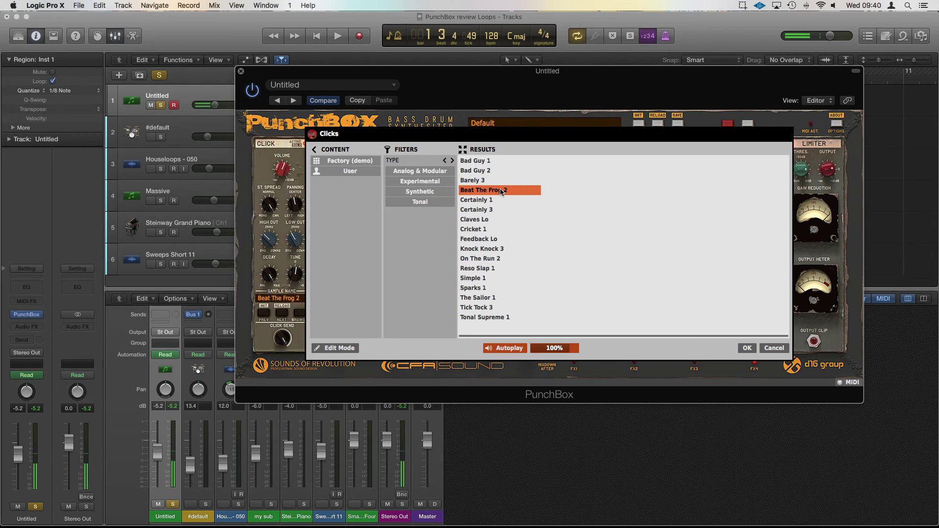
left_click(746, 349)
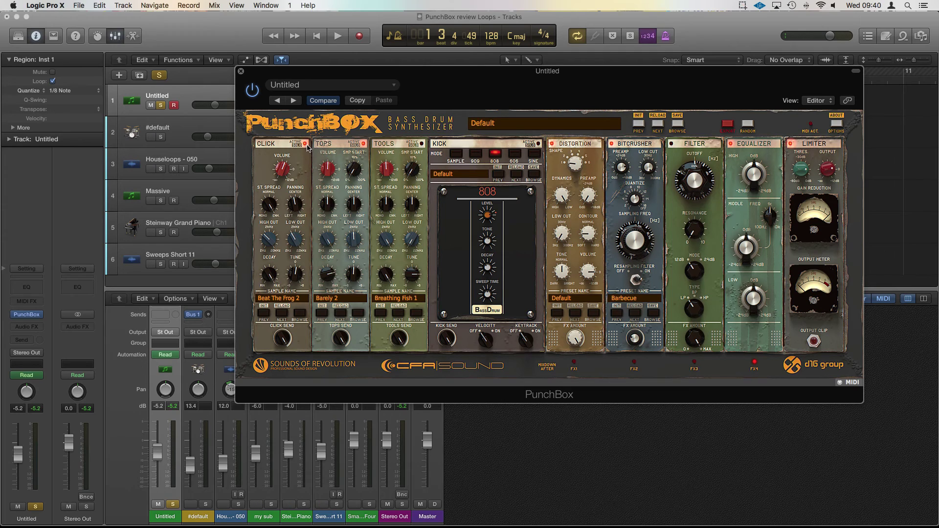
Raise the Tops volume during playback, and lower it again
key("space")
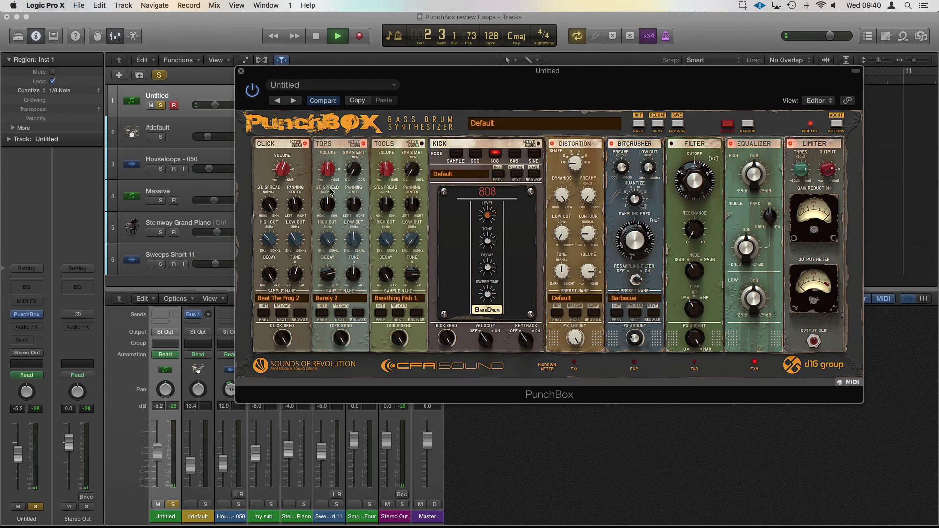
left_click_drag(328, 171, 329, 126)
key("space")
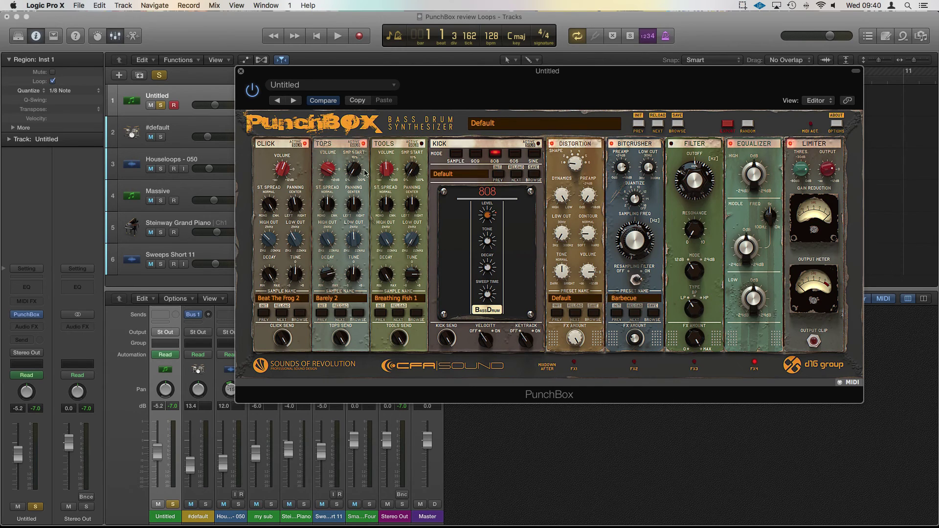
left_click_drag(327, 171, 326, 198)
left_click(327, 200)
Sweep the Tops sample start during playback and return it to 0.00%
key("space")
left_click_drag(354, 174, 344, 91)
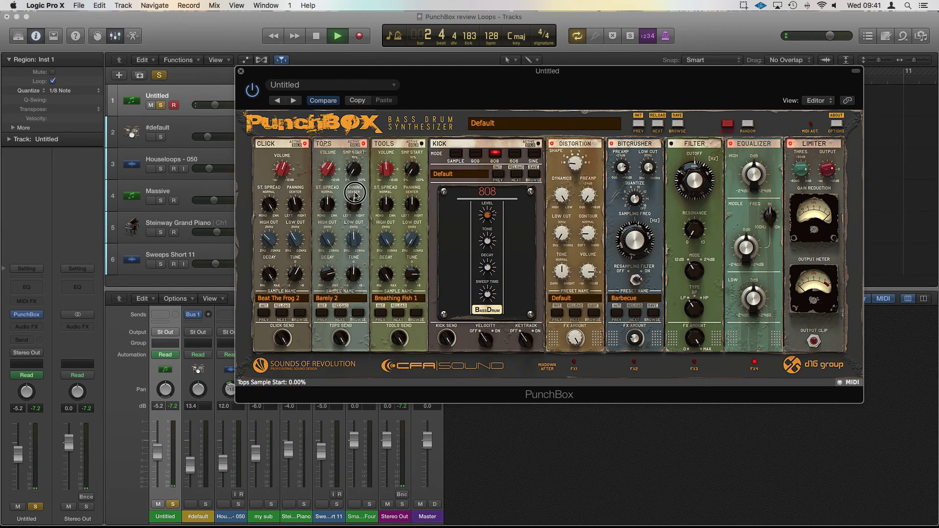
key("space")
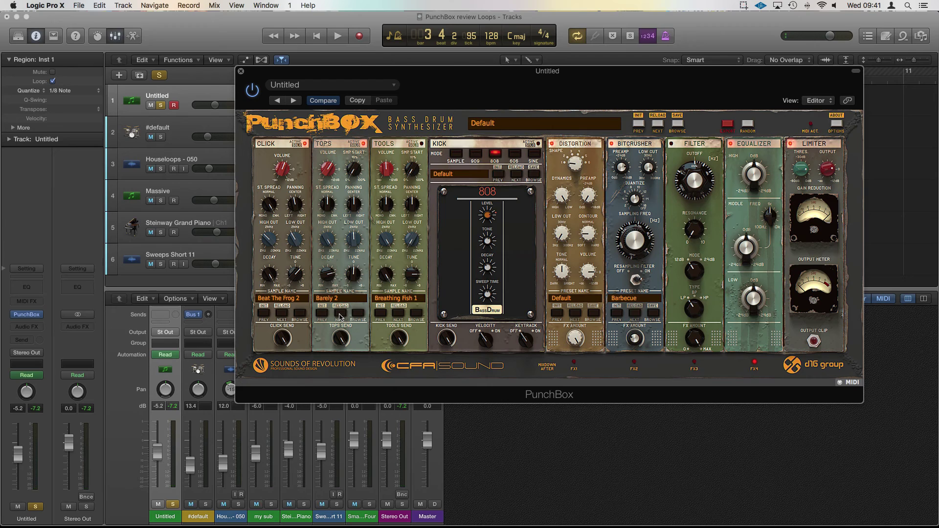
Audition Tops samples from Ambition to Beat Until Light 2 during playback while adjusting the Tops low cut
key("space")
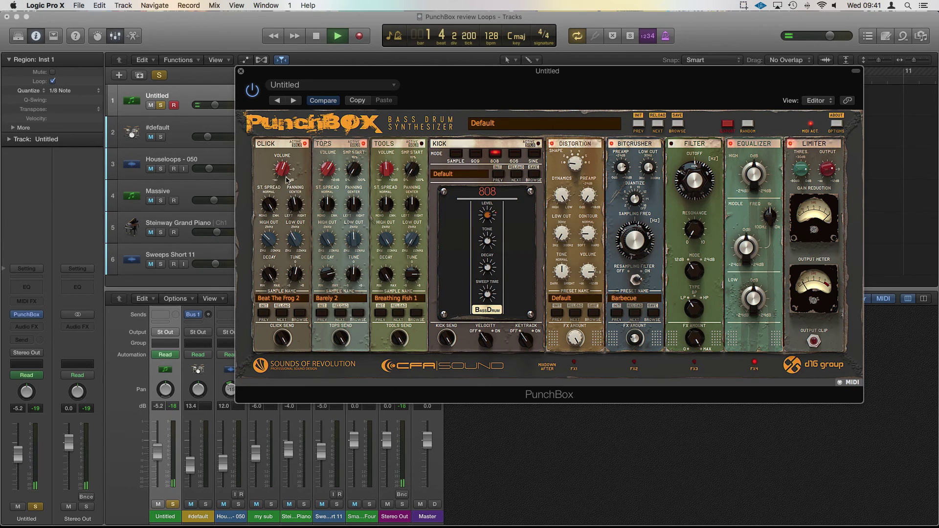
left_click(338, 315)
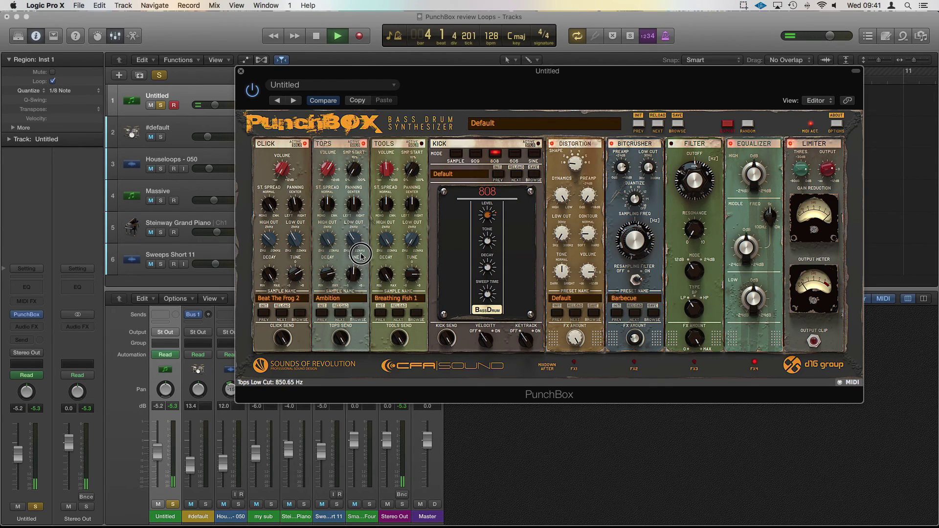
left_click(340, 315)
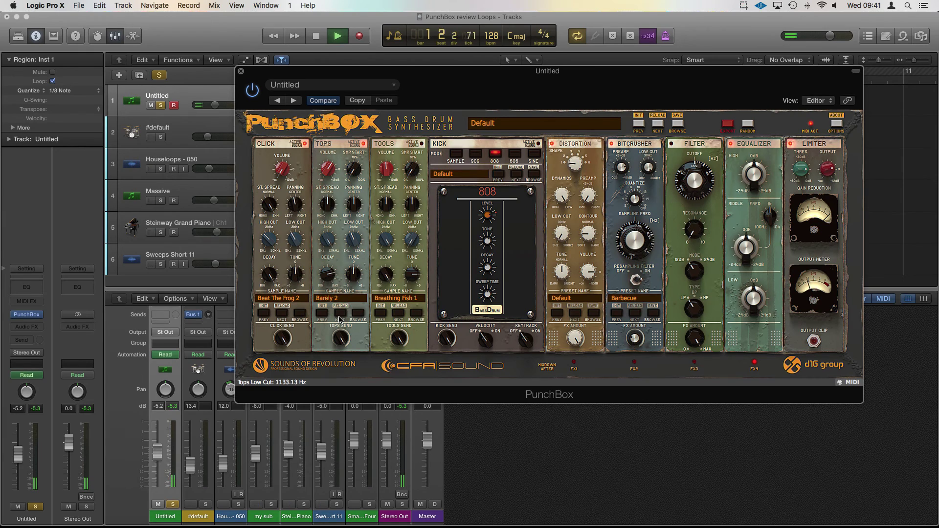
mouse_move(354, 240)
left_mouse_down()
mouse_move(354, 267)
mouse_move(355, 243)
left_mouse_up()
left_click(340, 316)
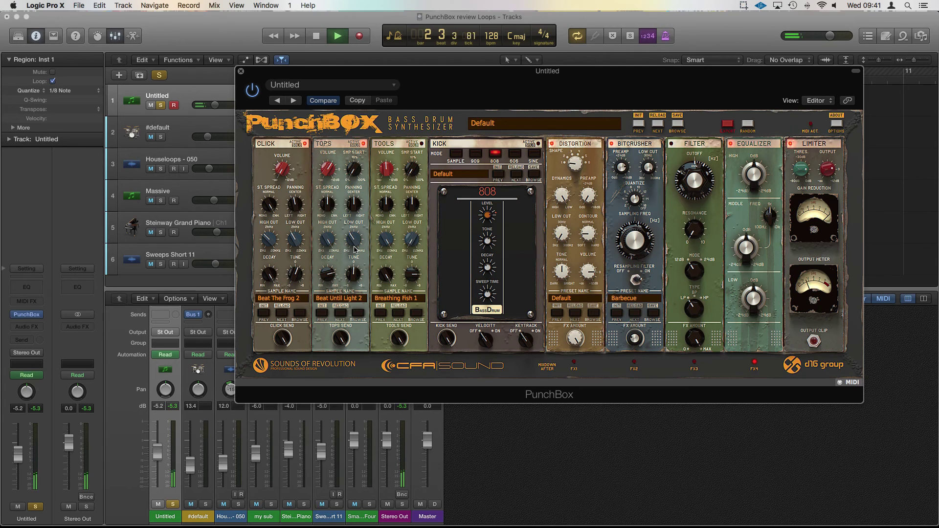
Stop playback and step the Tops sample back through Ambition to Barely 2
key("space")
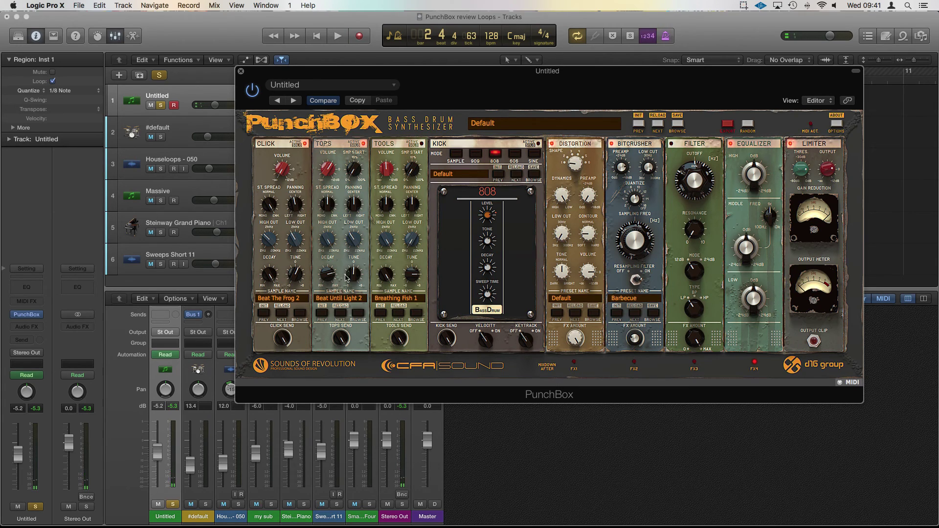
left_click(322, 314)
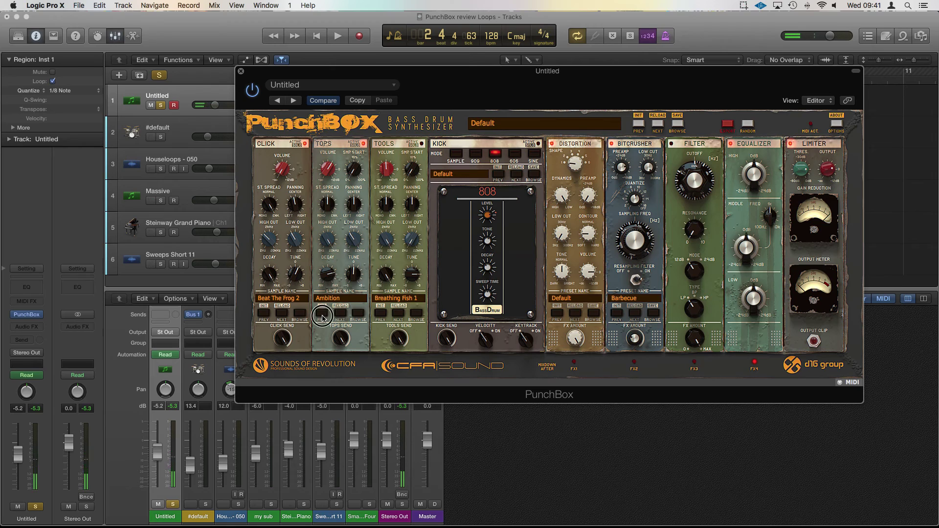
left_click(339, 314)
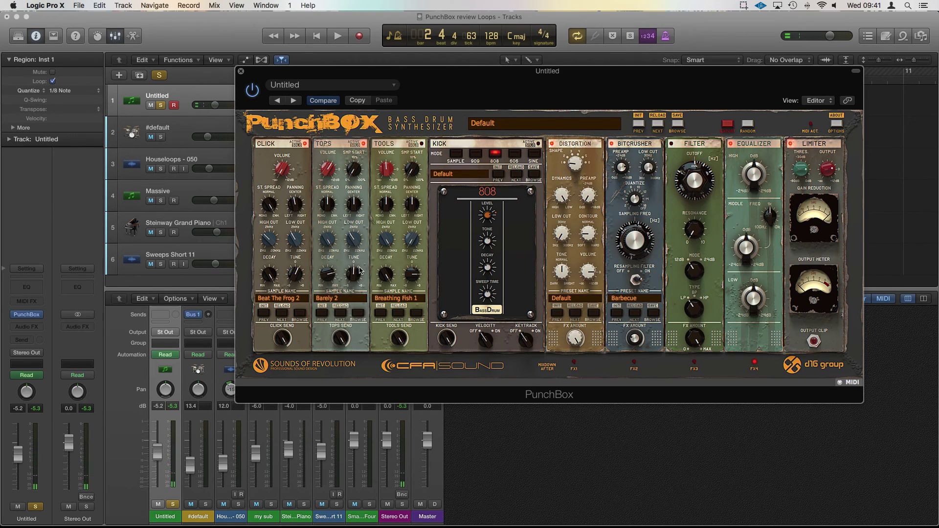
Activate the Tools layer and audition it during playback while adjusting the Tools volume
key("space")
left_click(278, 93)
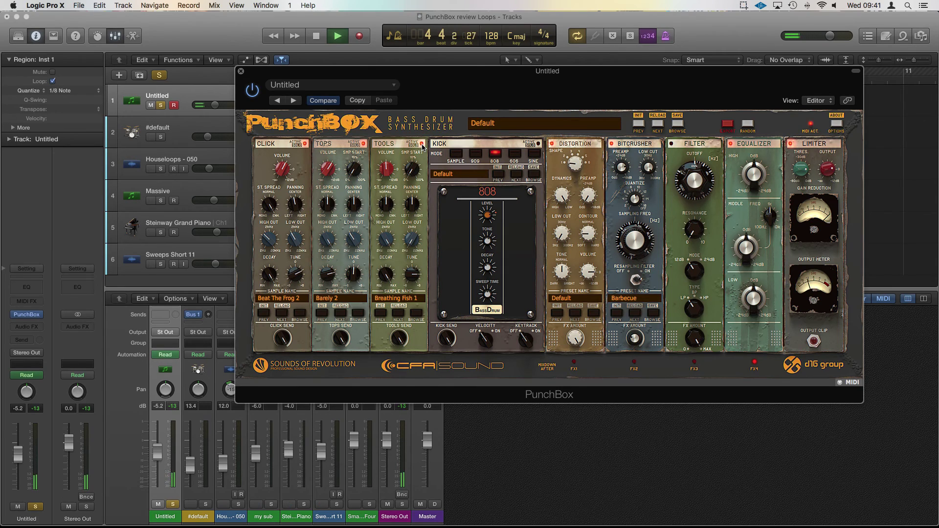
key("space")
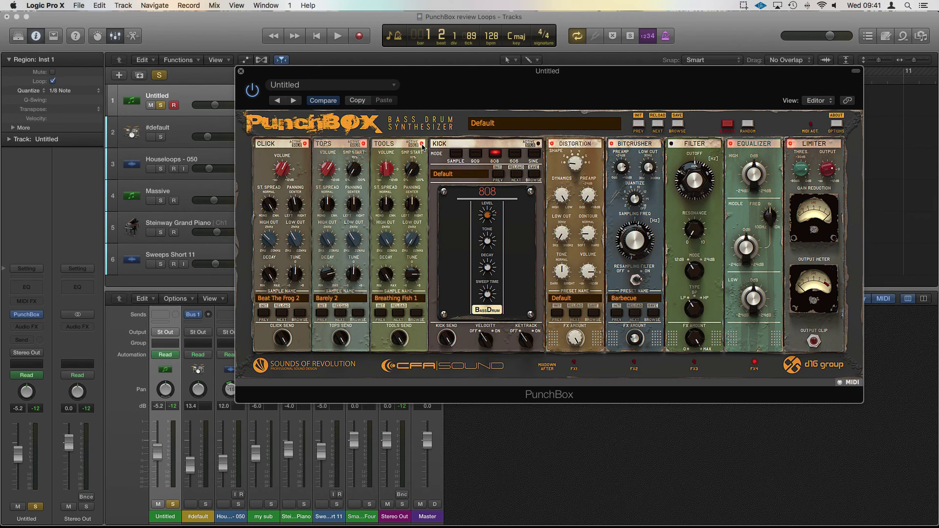
key("space")
mouse_move(385, 169)
left_mouse_down()
mouse_move(382, 133)
mouse_move(385, 171)
left_mouse_up()
key("space")
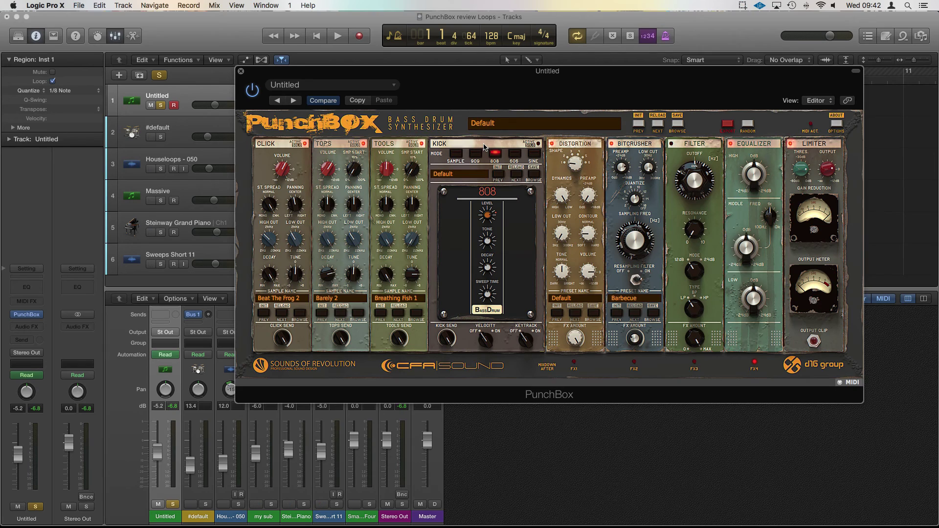
Activate the Kick layer and audition its 808 mode in two short playback passes
left_click(539, 144)
key("space")
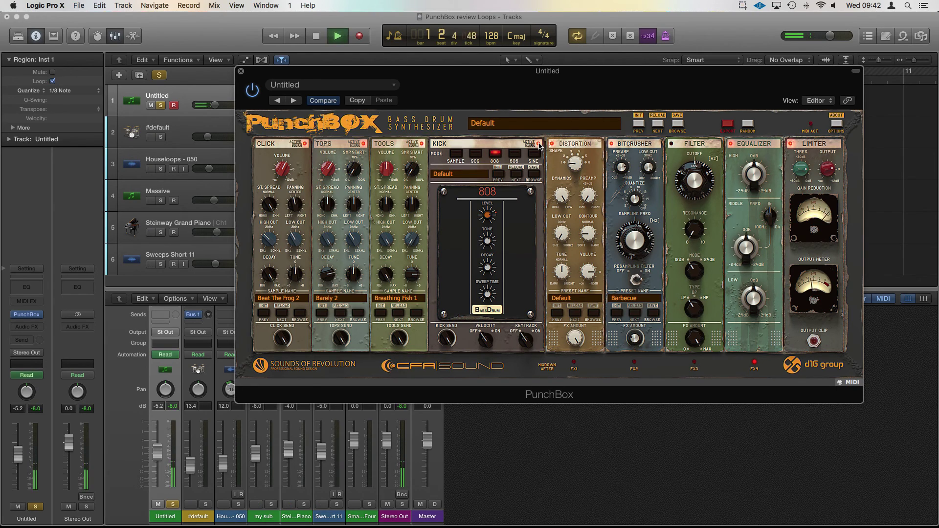
key("space")
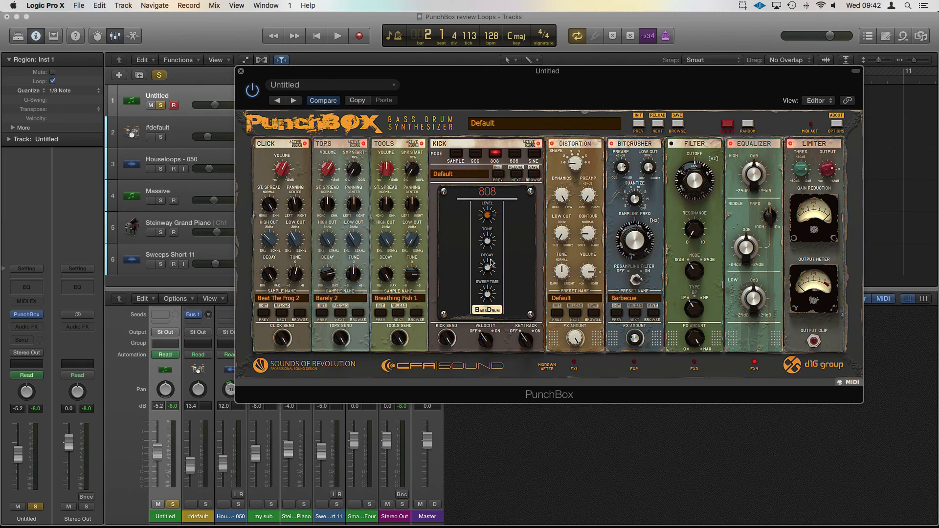
key("space")
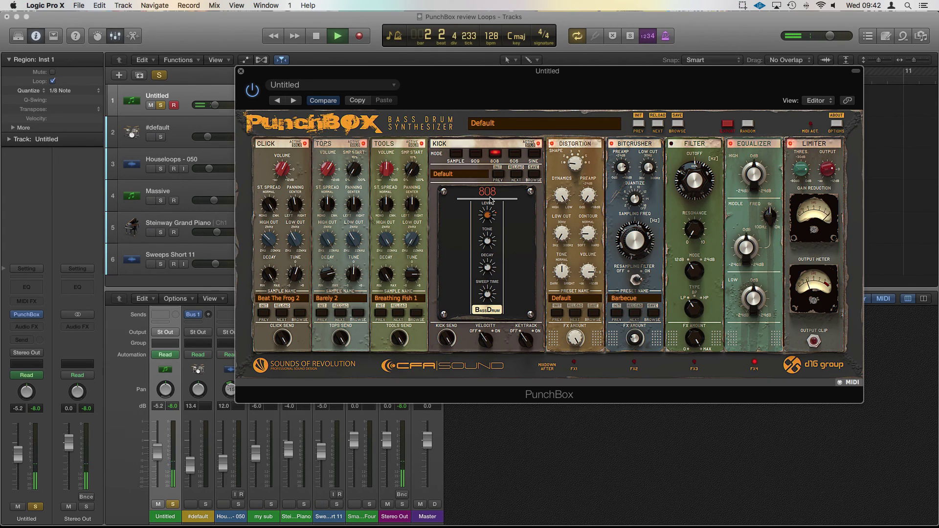
key("space")
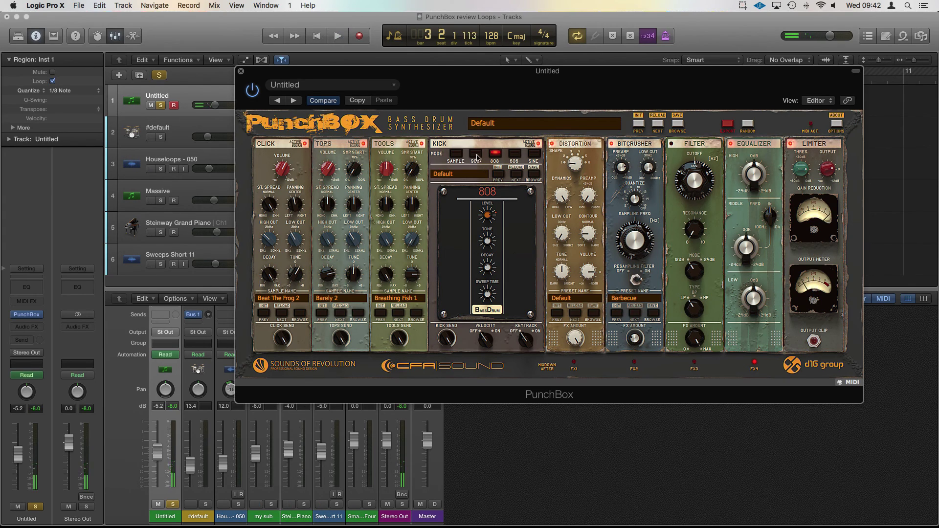
Audition the Kick layer in 909, 606 and Sine modes during playback, and return it to 808
left_click(476, 154)
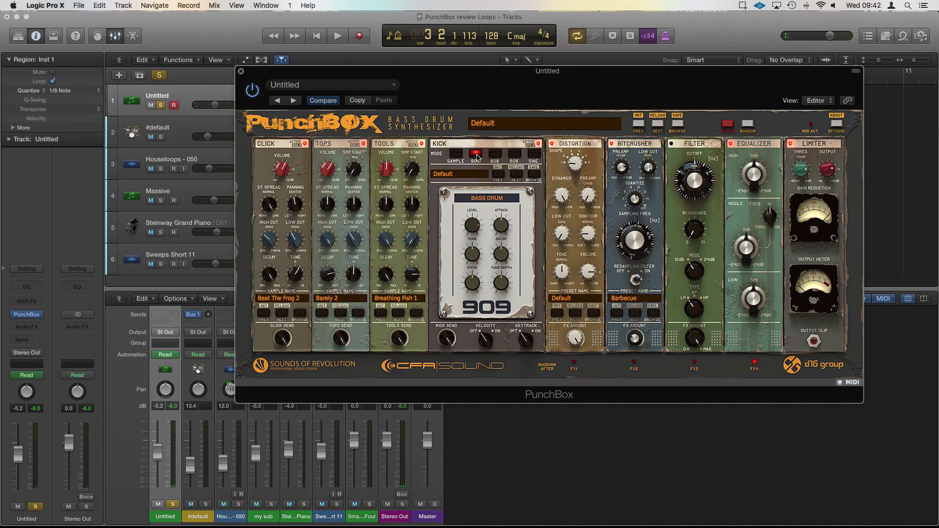
key("space")
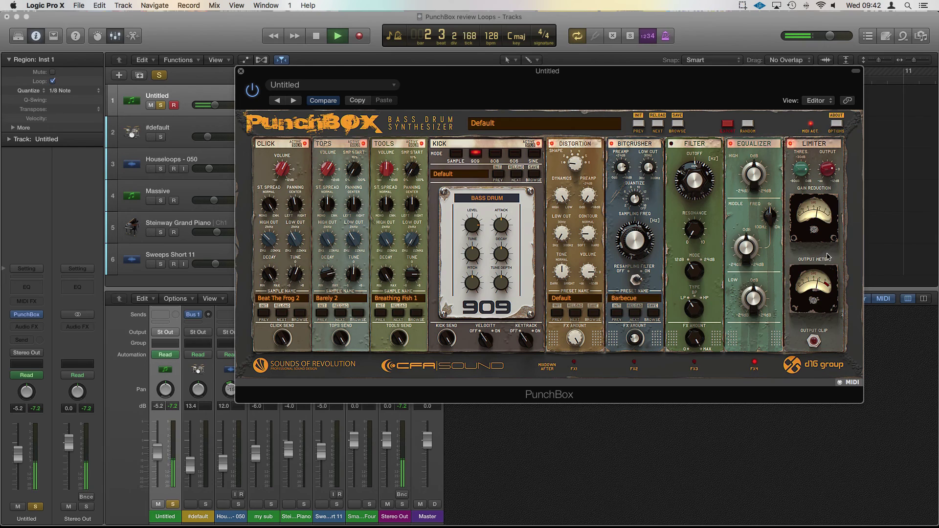
key("space")
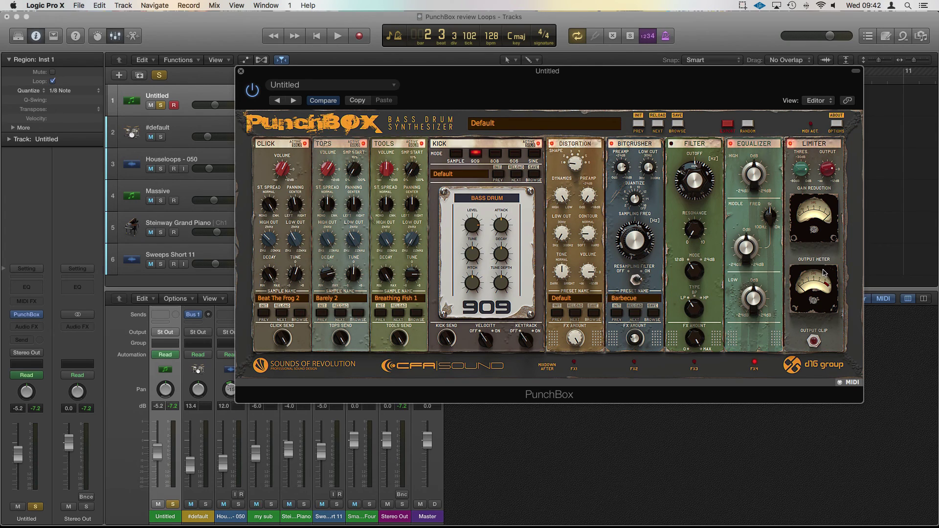
left_click(514, 156)
key("space")
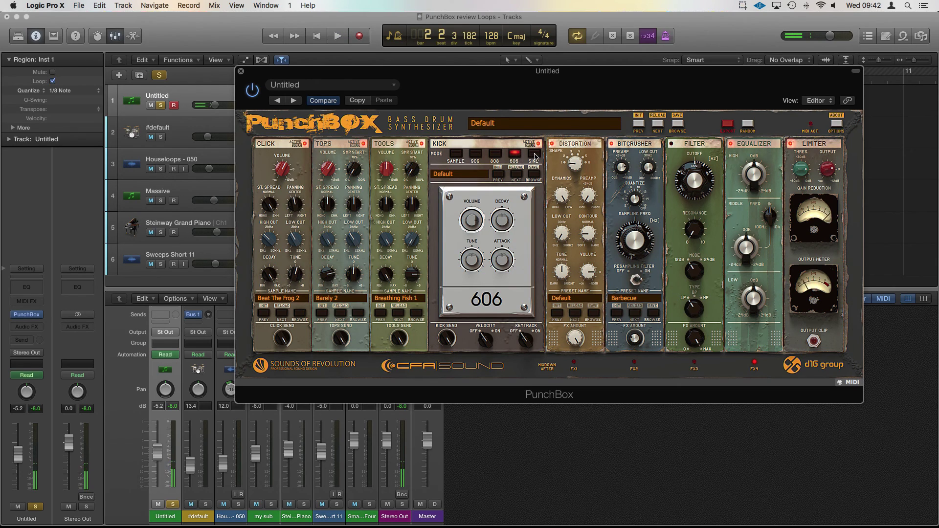
left_click(534, 155)
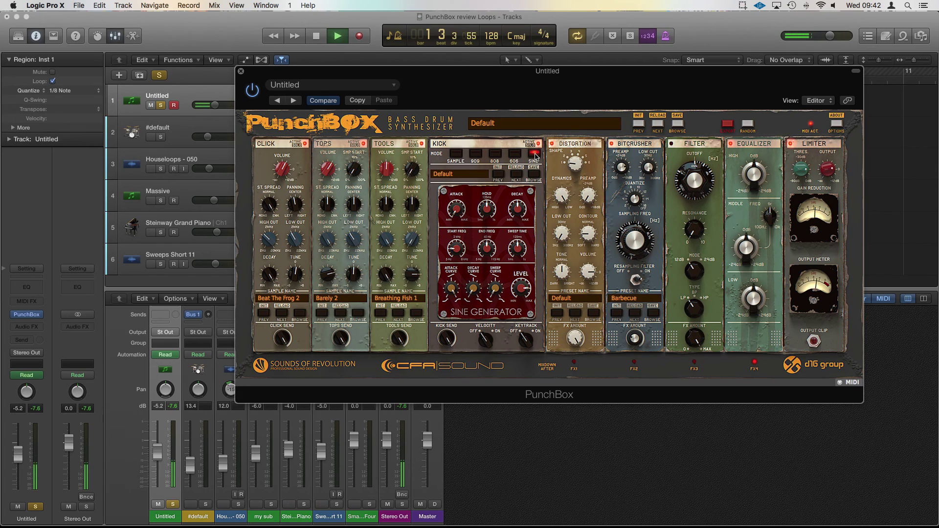
key("space")
left_click(495, 156)
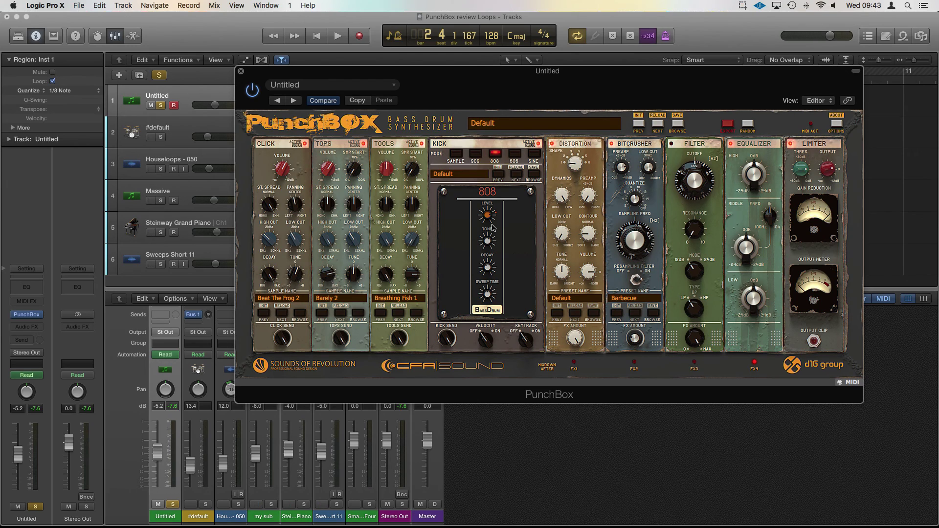
Turn off the Bitcrusher and Equalizer, and sweep the Distortion shape to Model 6 during playback
key("ctrl+alt+super+m")
left_click(612, 144)
left_click(731, 144)
key("space")
left_click_drag(577, 168, 577, 146)
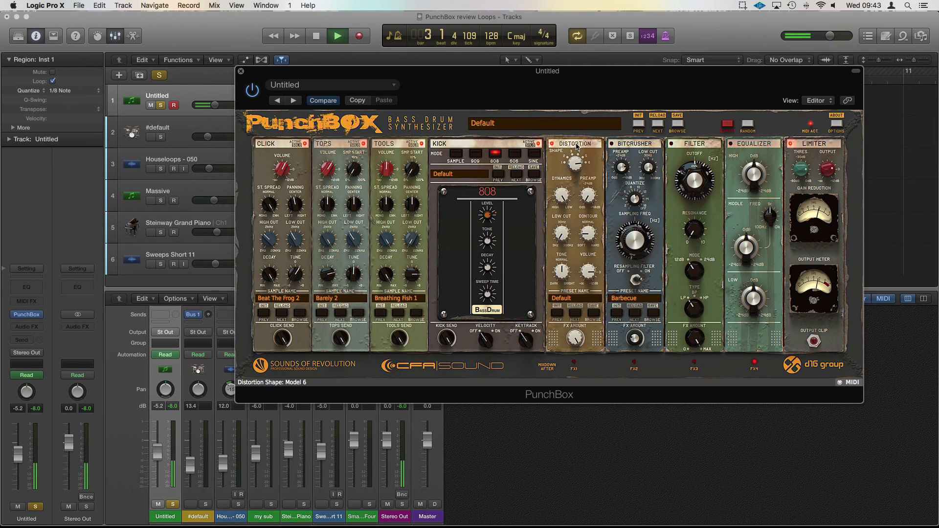
key("space")
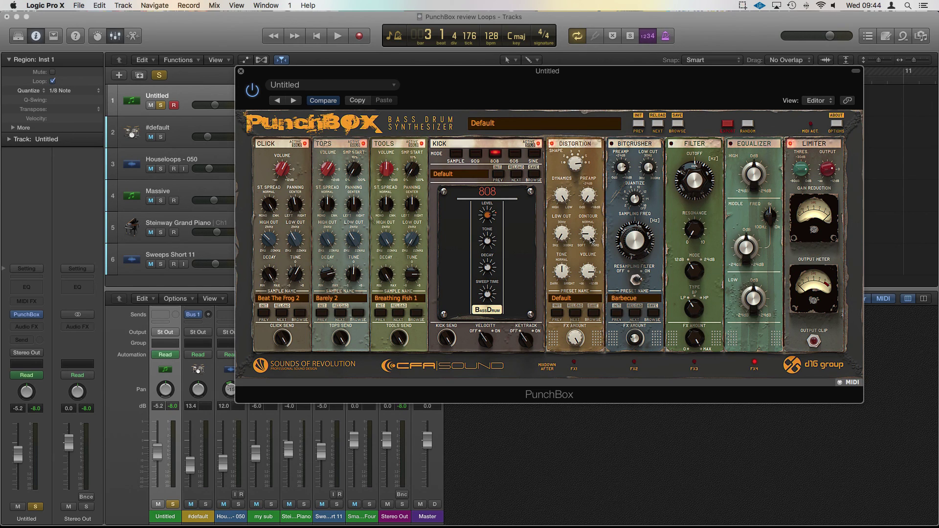
Switch the Distortion shape to Model 2 while auditioning the loop
key("space")
mouse_move(591, 239)
left_mouse_down()
mouse_move(585, 179)
mouse_move(587, 238)
left_mouse_up()
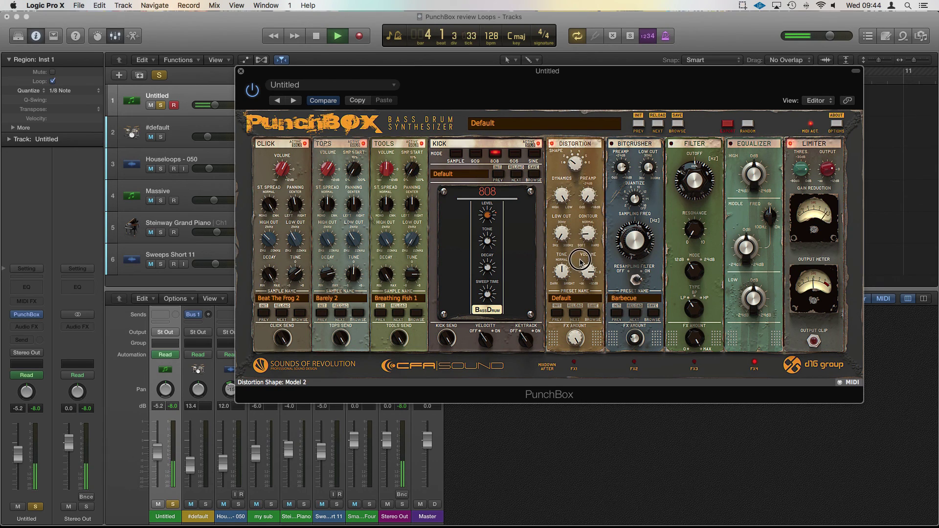
key("space")
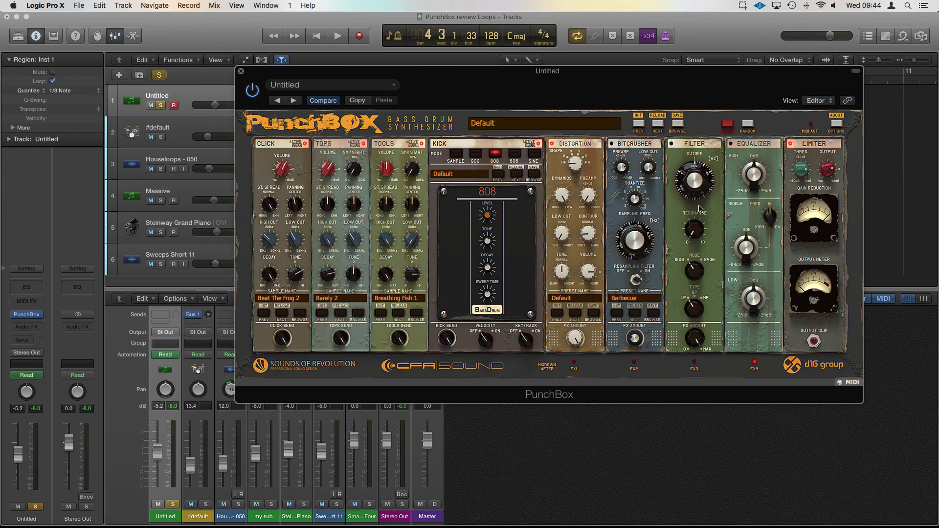
Turn the Bitcrusher back on and set its sampling frequency to 44.1 Hz
left_click(611, 144)
left_click(643, 258)
left_click_drag(643, 258, 638, 313)
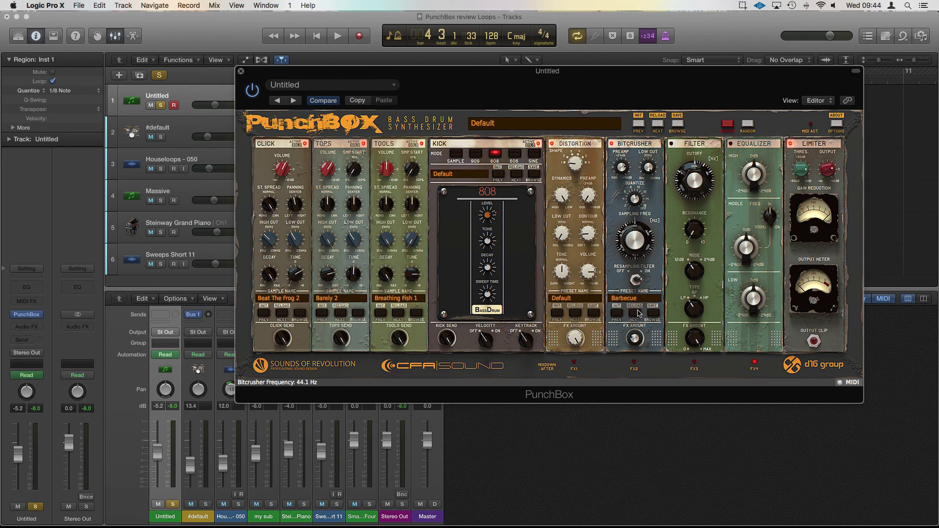
Sweep the Bitcrusher's sampling frequency up and down and vary its bit depth during playback
key("space")
left_click_drag(636, 235, 648, 316)
left_click_drag(638, 235, 641, 279)
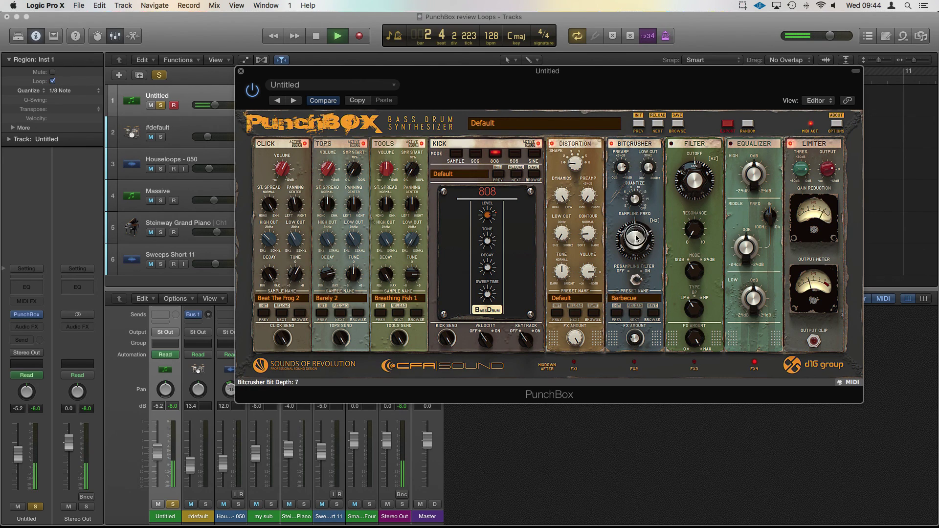
left_click_drag(637, 245, 638, 136)
left_click_drag(634, 198, 634, 170)
left_click_drag(636, 230, 657, 275)
key("space")
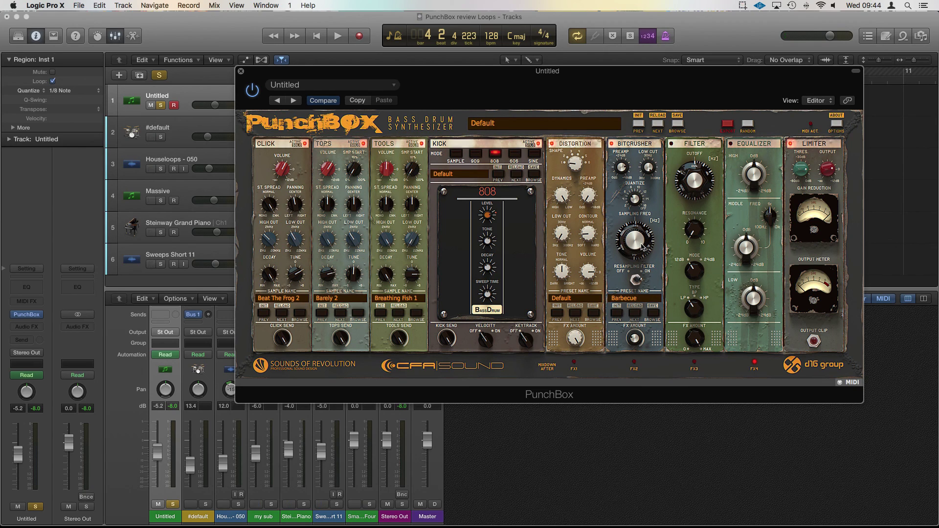
key("space")
mouse_move(642, 241)
left_mouse_down()
mouse_move(641, 263)
mouse_move(645, 248)
left_mouse_up()
key("space")
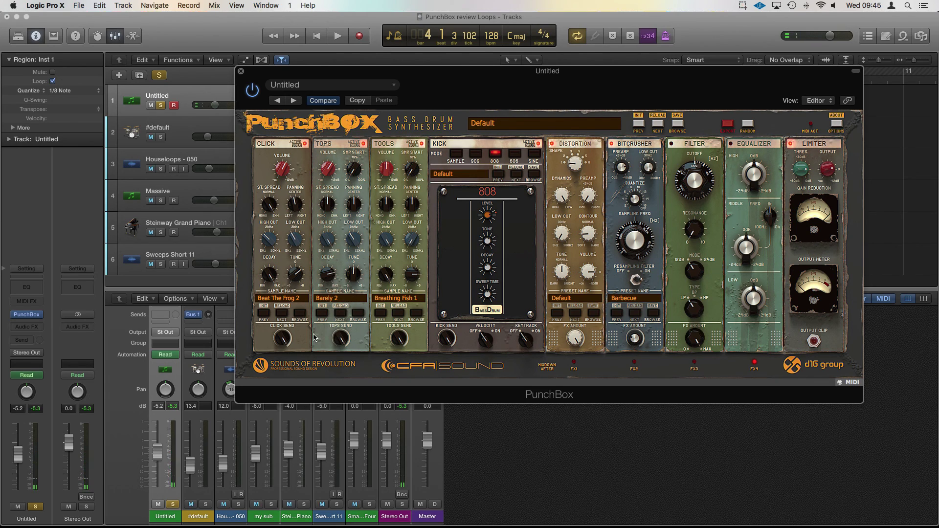
Look through the Tops sample browser and close it with Barely 2 still selected
left_click(359, 314)
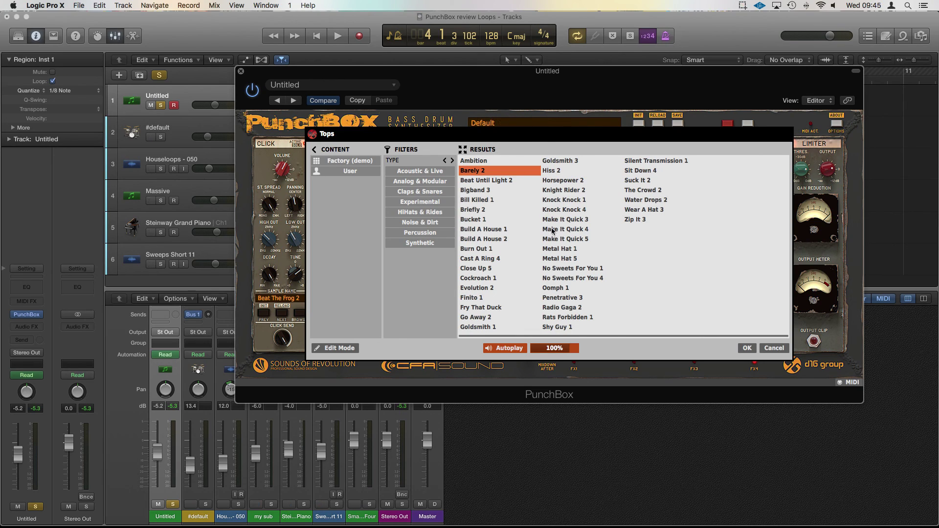
left_click(747, 348)
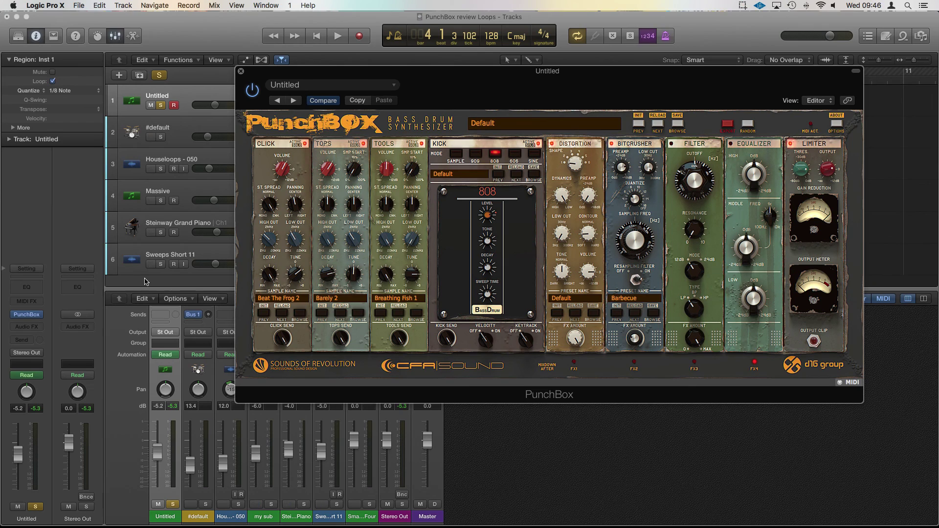